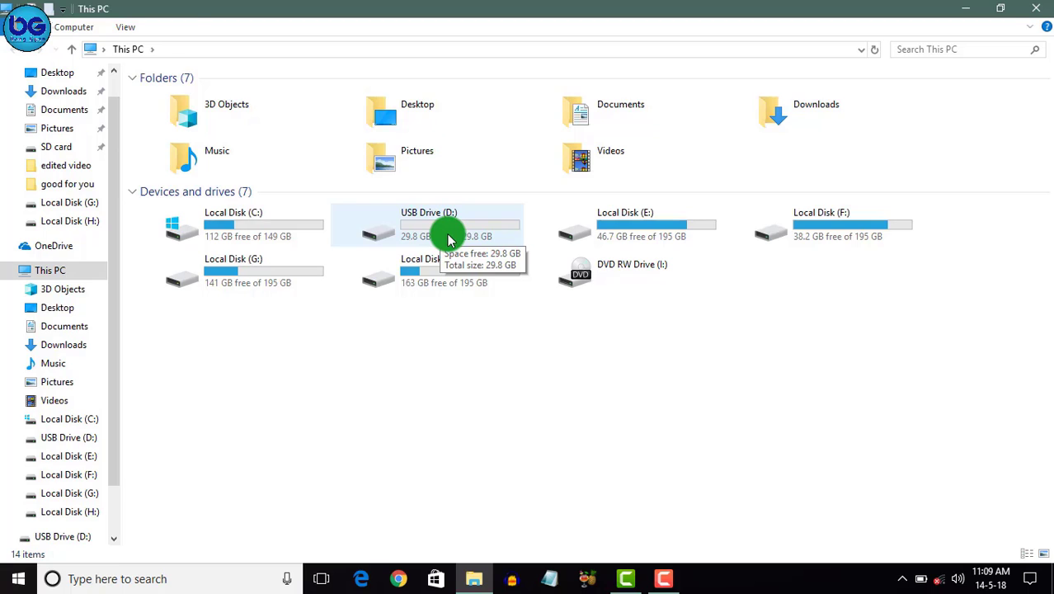
- Open USB Drive (D:) to look over its files, and return to This PC
double_click(449, 239)
drag(193, 199, 390, 216)
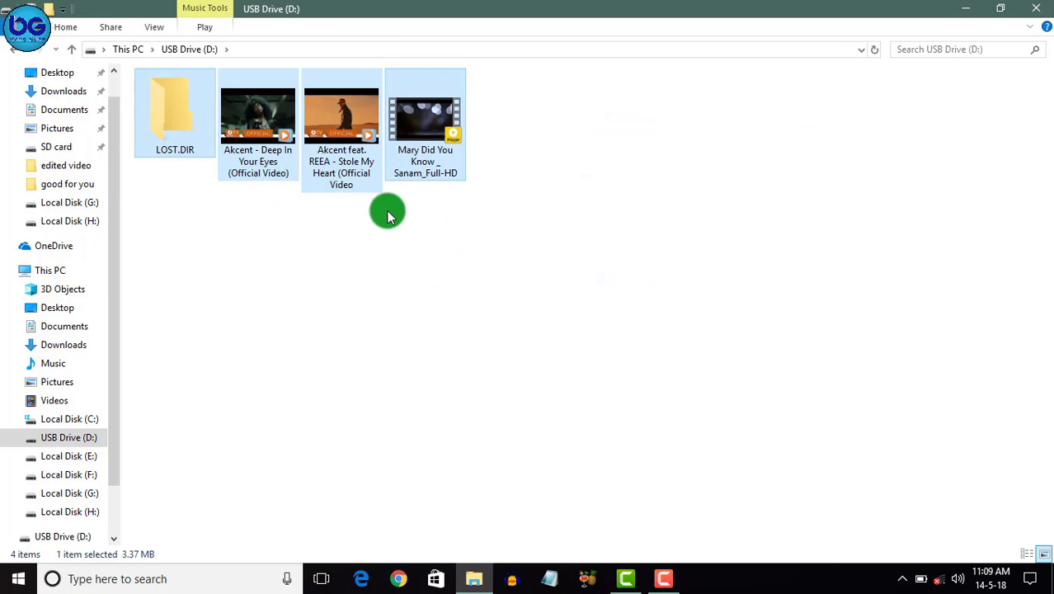
click(245, 212)
drag(235, 202, 402, 143)
click(388, 237)
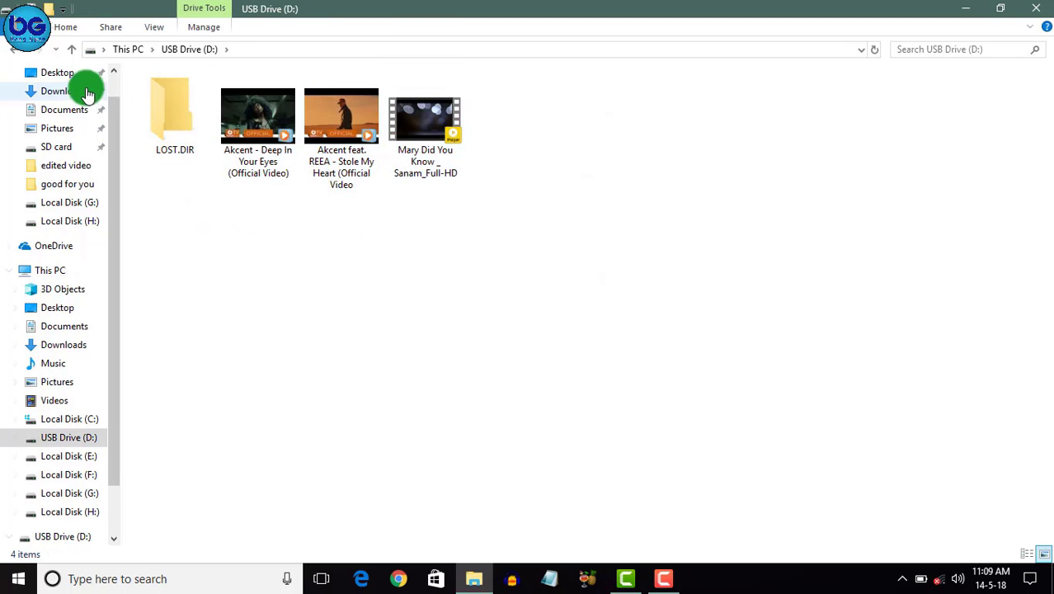
click(13, 49)
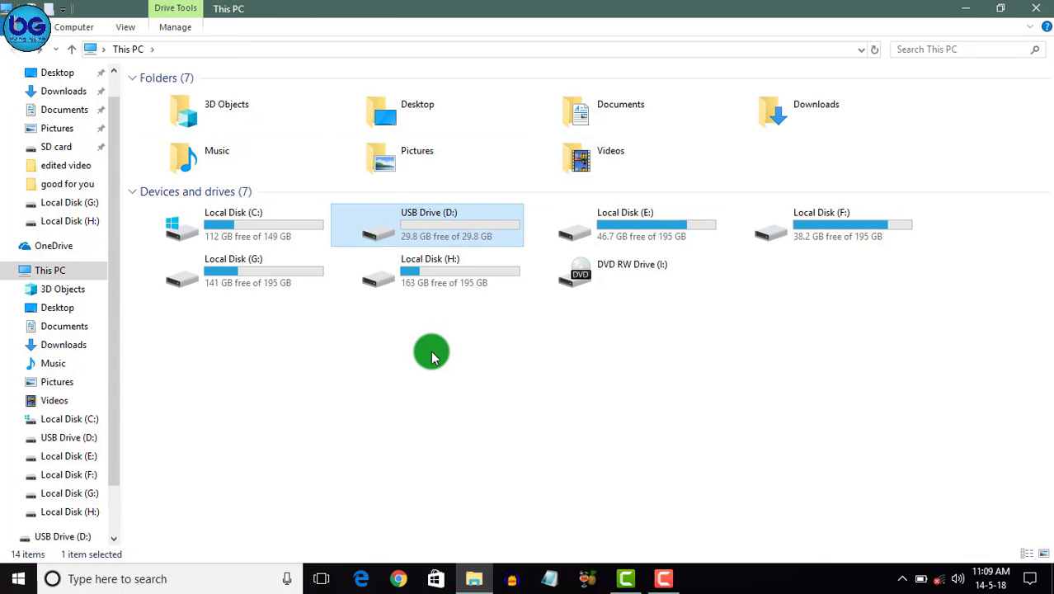
- Turn on BitLocker for USB Drive (D:), choosing to unlock it with a password, and enter and re-enter the unlock password
right_click(445, 228)
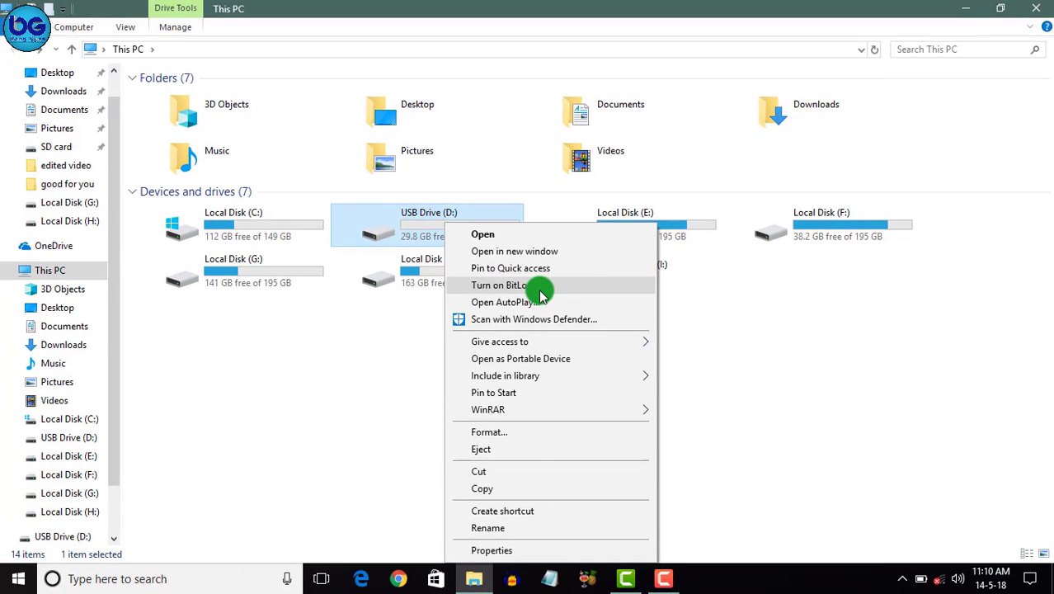
click(540, 294)
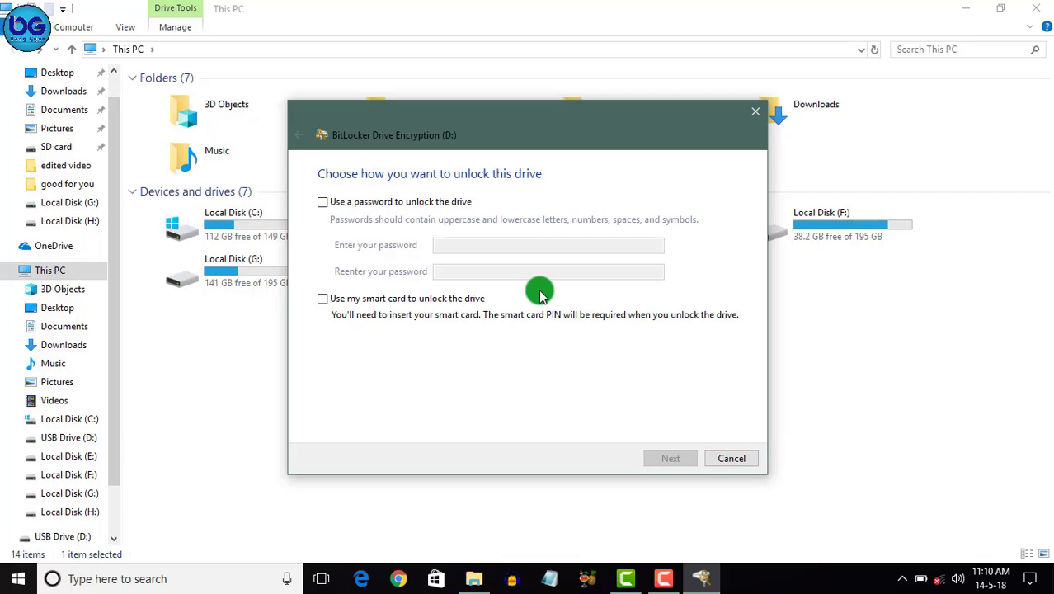
click(328, 208)
click(476, 245)
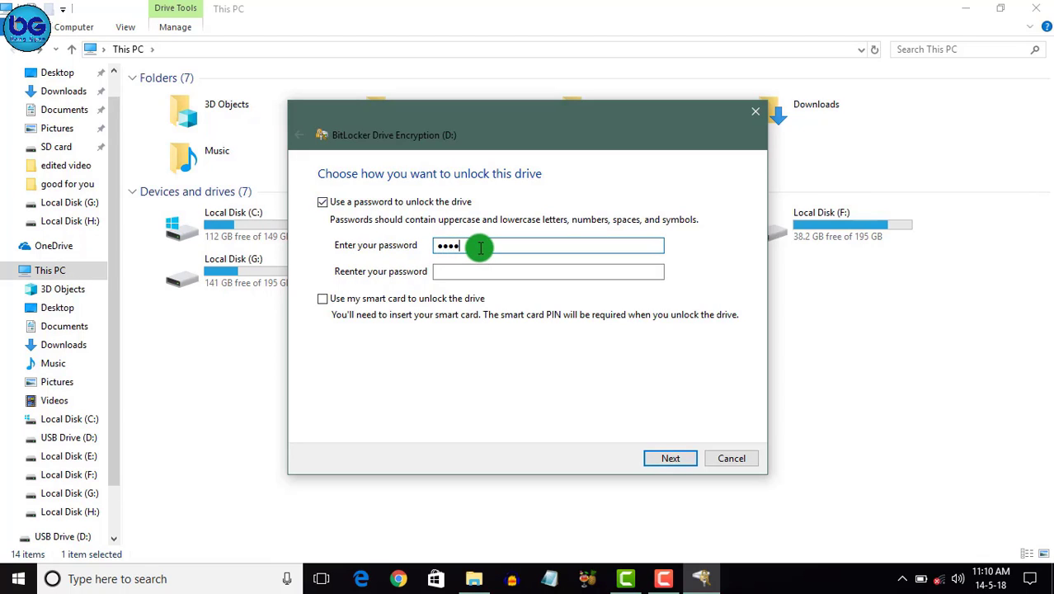
text(•••••)
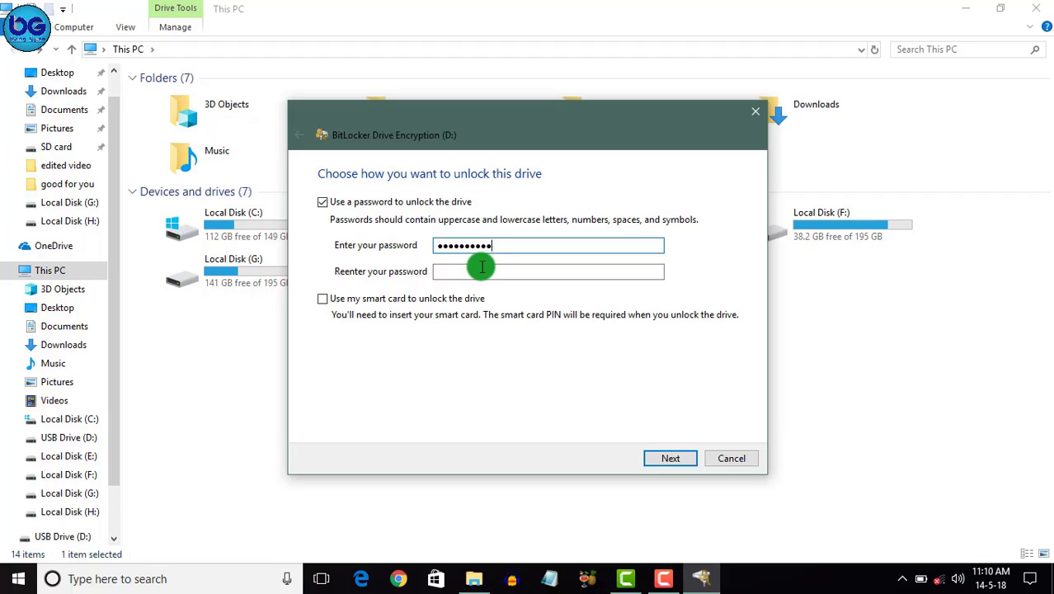
click(470, 275)
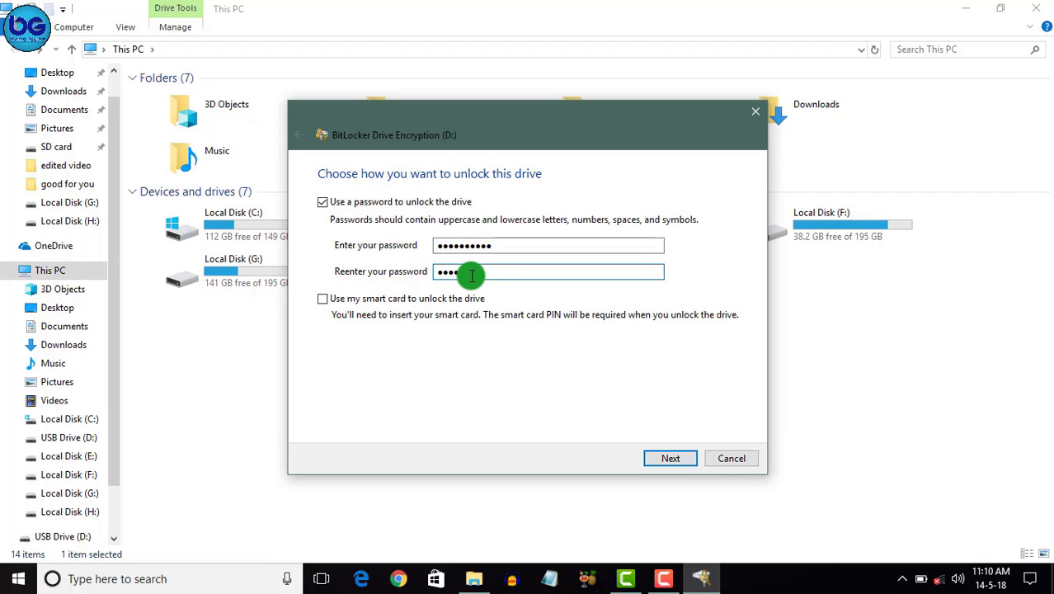
text(••••••••••)
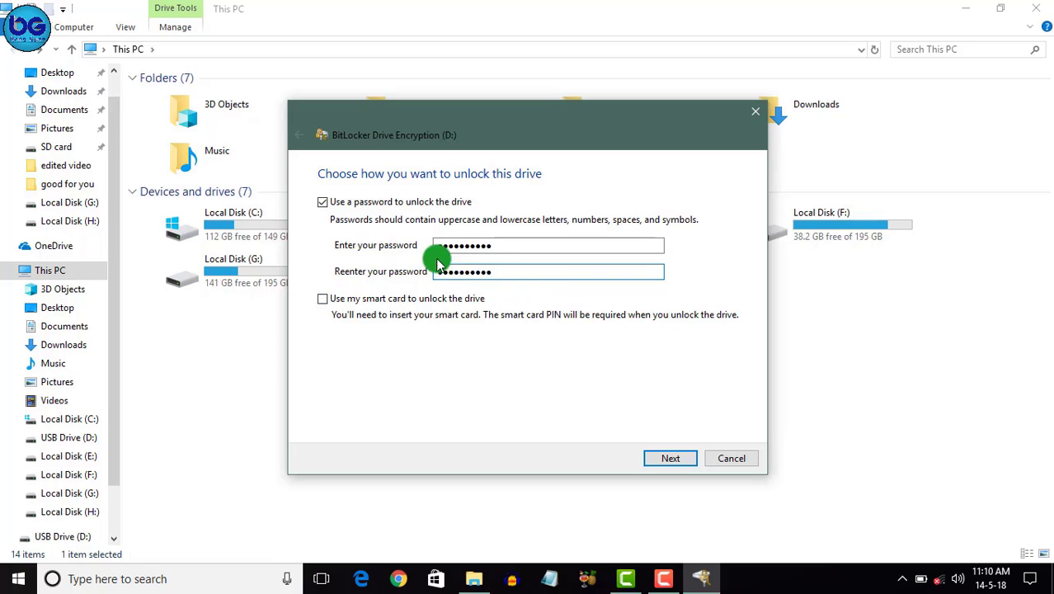
click(672, 454)
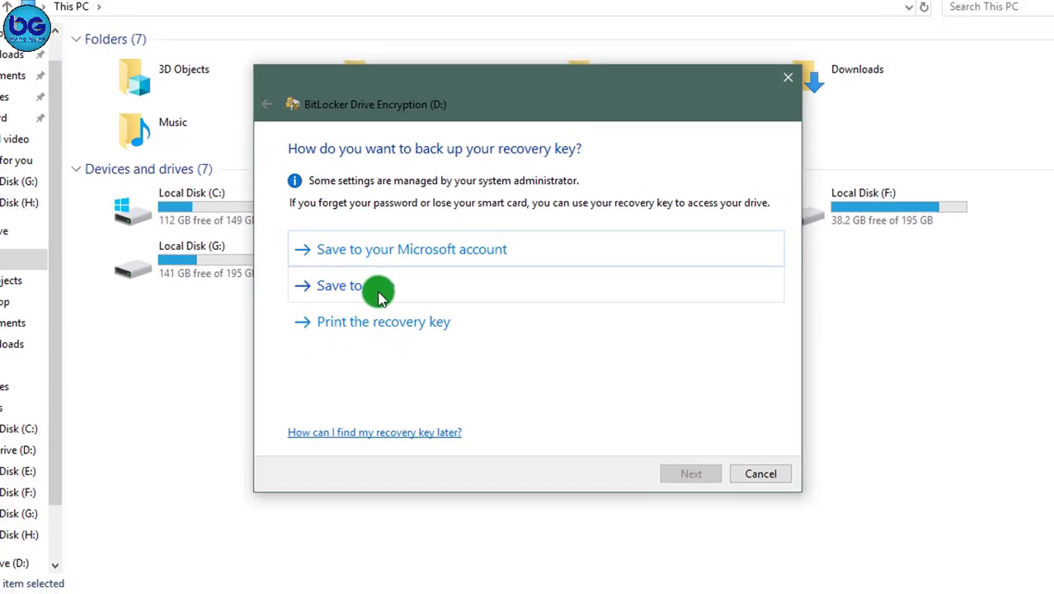
- Back up the BitLocker recovery key as a text file on the Desktop, replacing the suggested file name, and continue to the encryption options
click(381, 298)
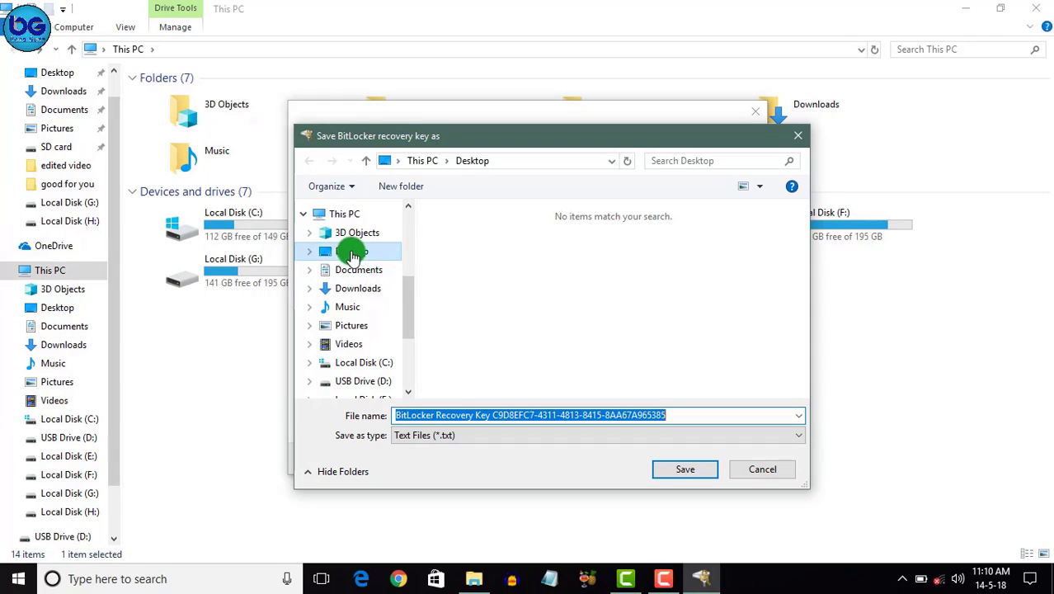
key(BackSpace)
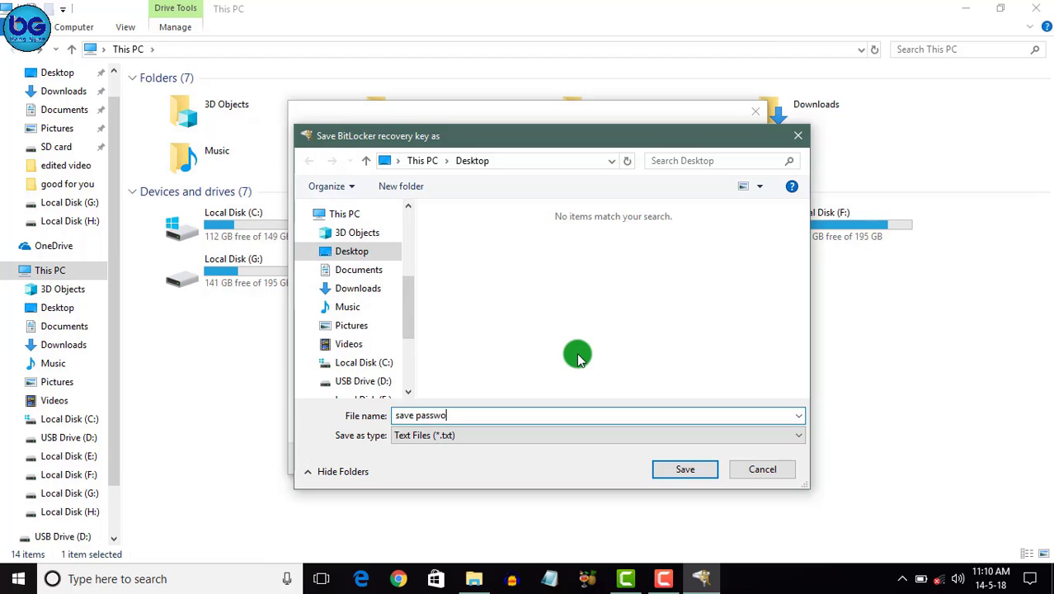
key(Return)
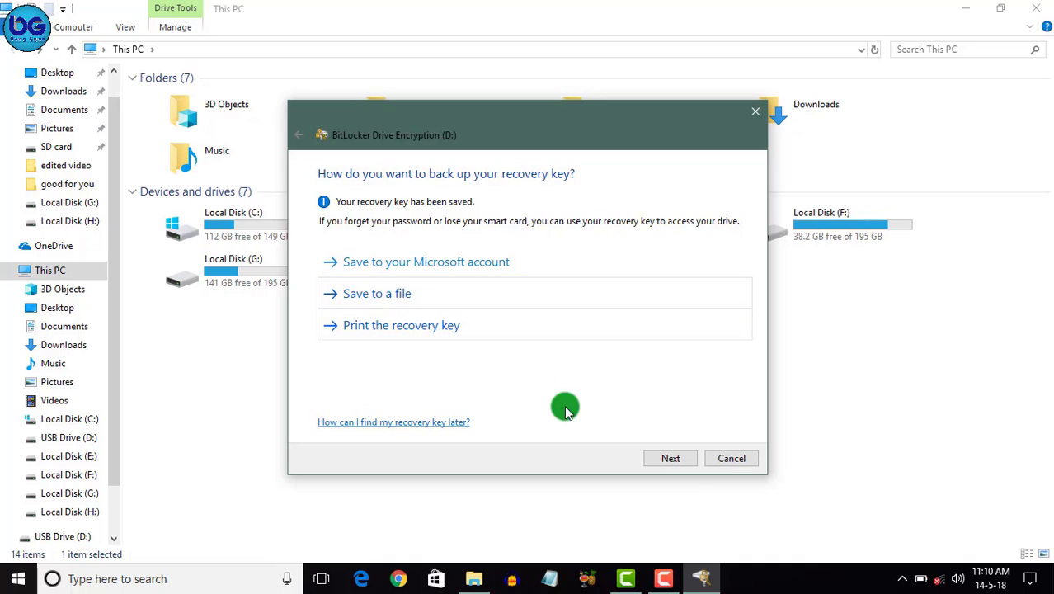
click(671, 457)
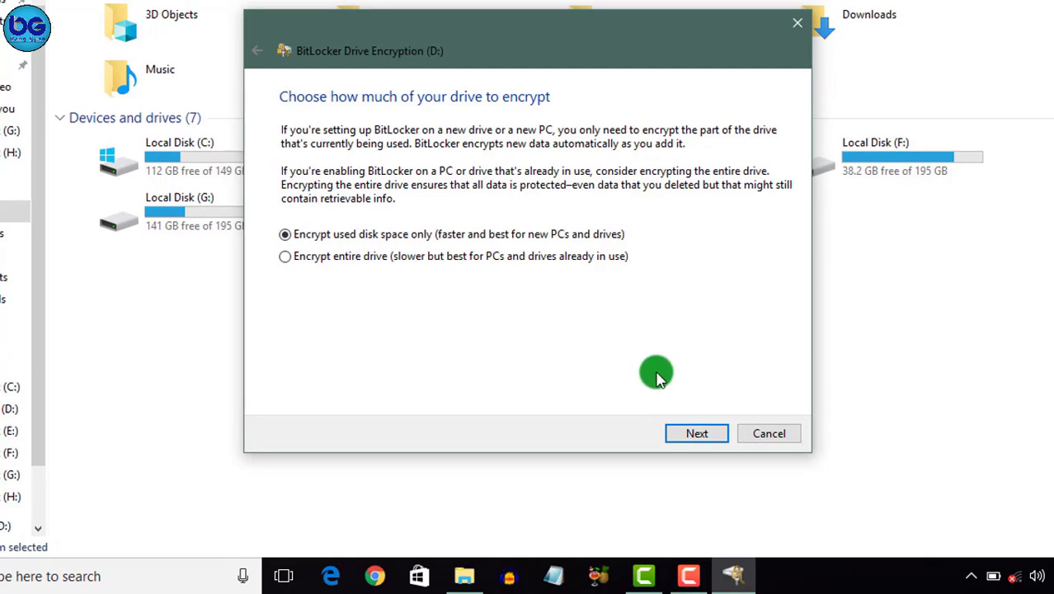
- Encrypt drive D: with used disk space only and Compatible mode, and dismiss the encryption dialog once it finishes
click(691, 435)
click(309, 265)
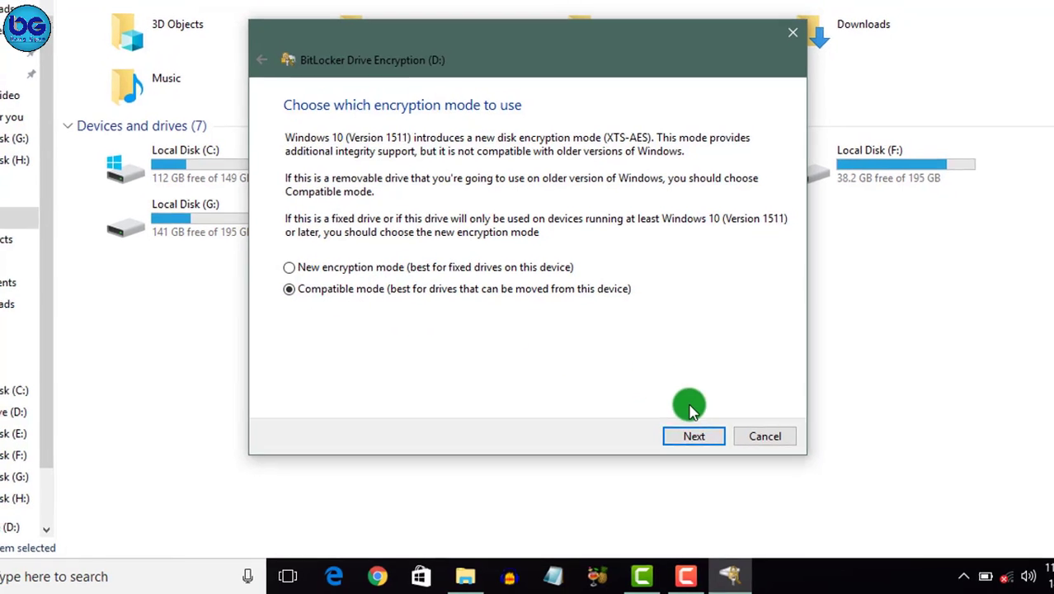
click(695, 435)
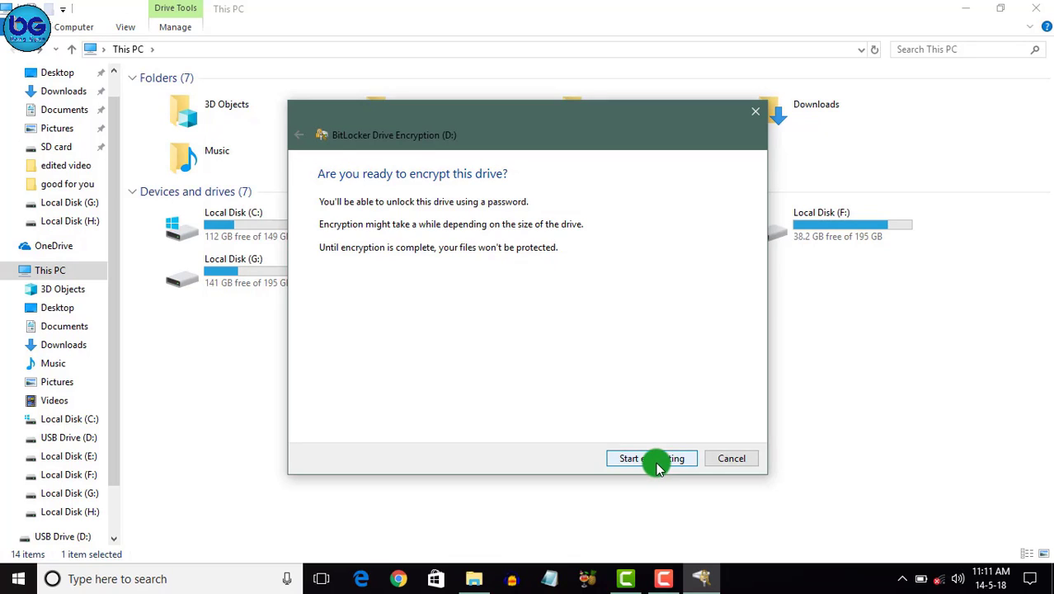
click(658, 458)
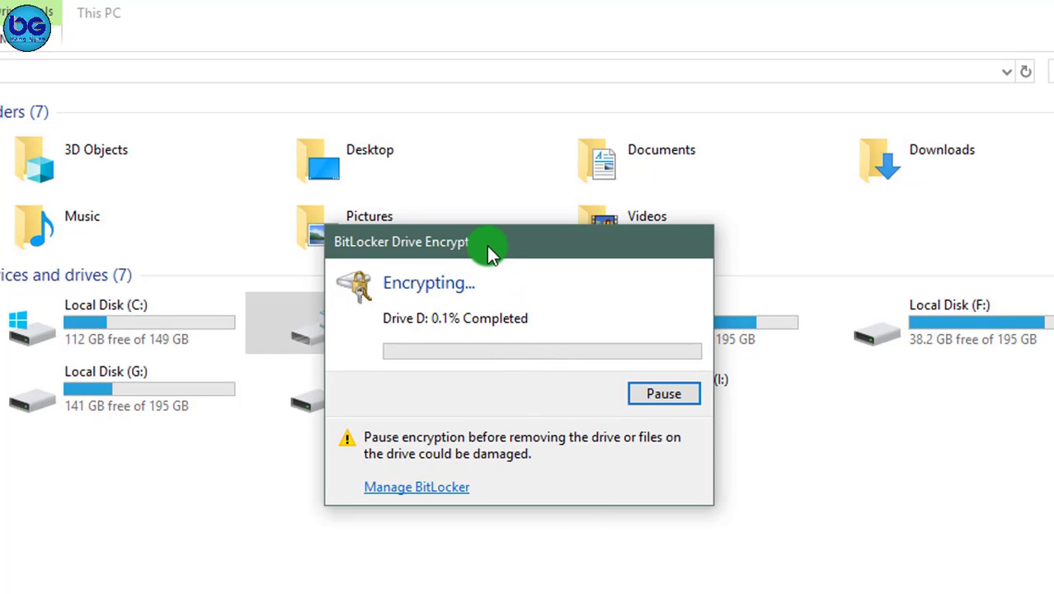
drag(497, 248, 714, 306)
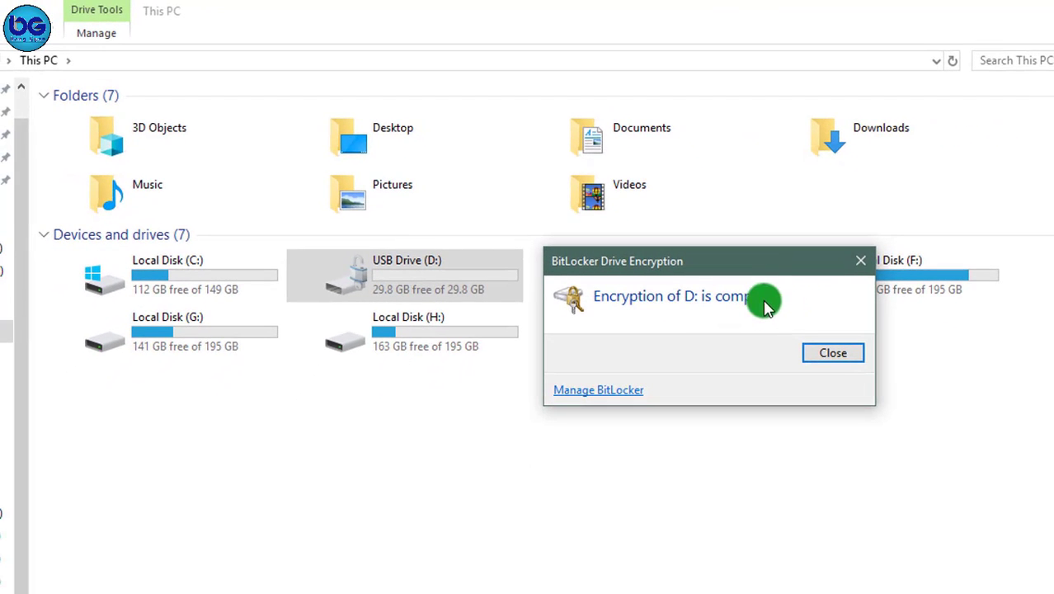
click(832, 357)
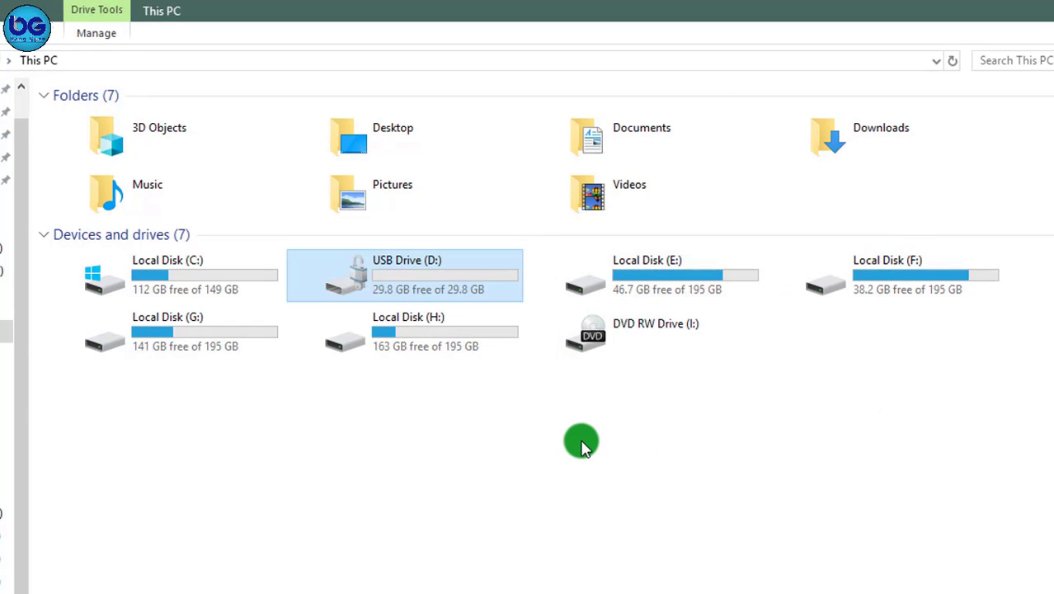
- Eject the encrypted USB Drive (D:) from This PC
click(361, 280)
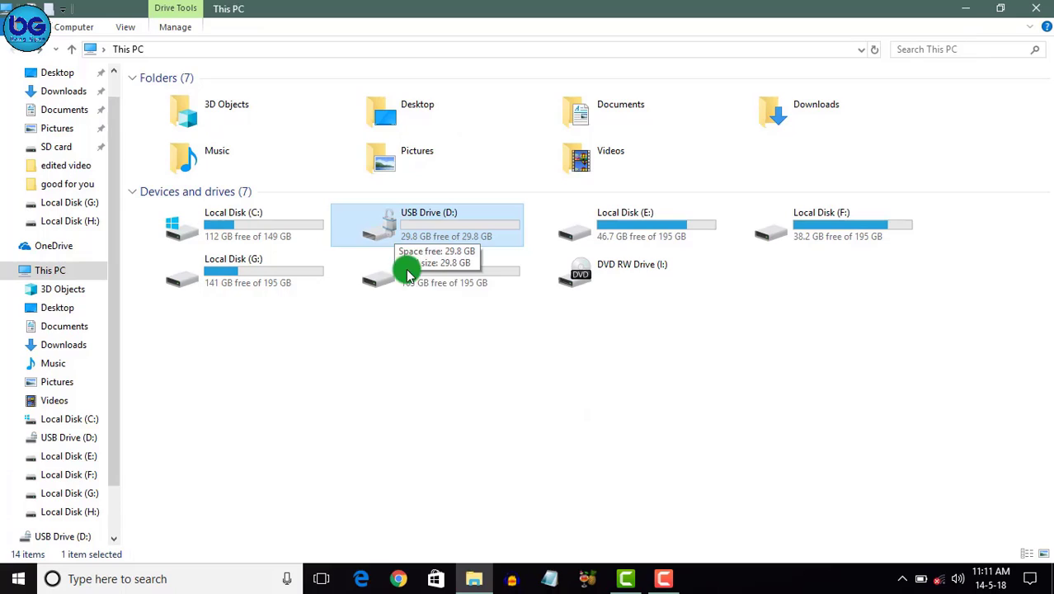
click(428, 357)
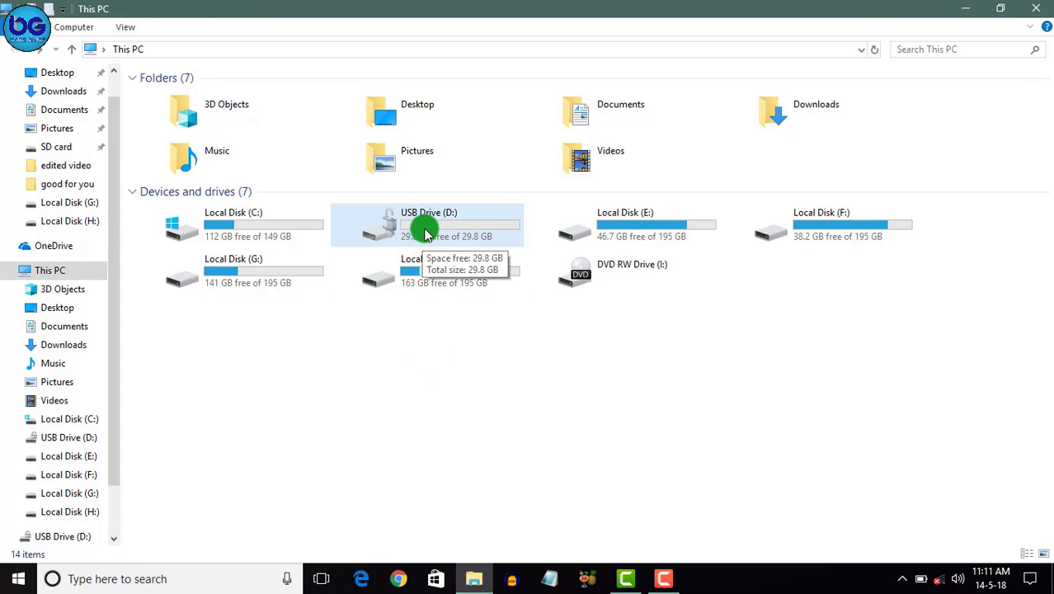
right_click(426, 231)
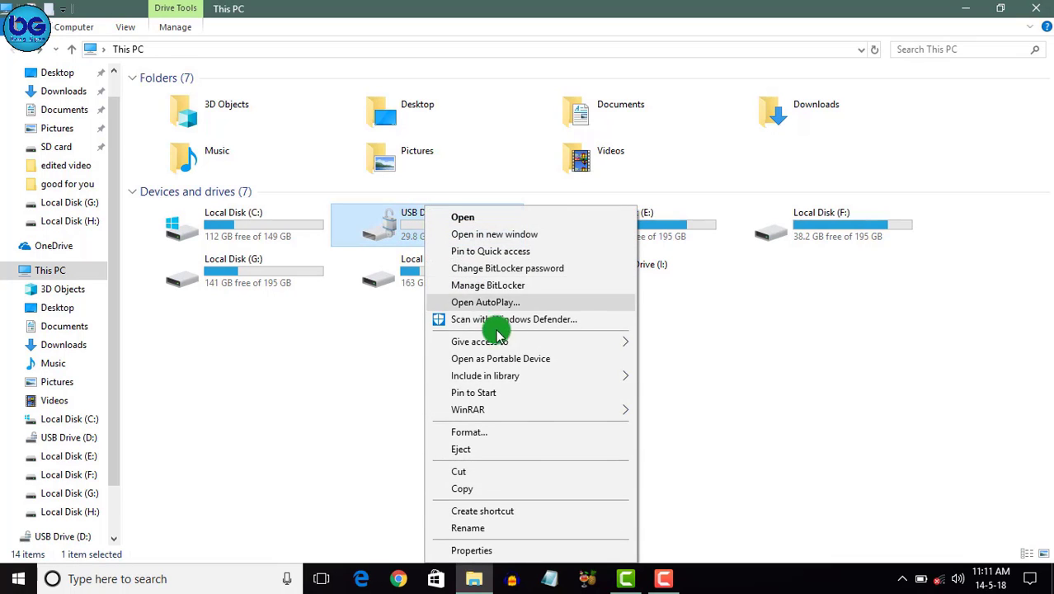
click(531, 452)
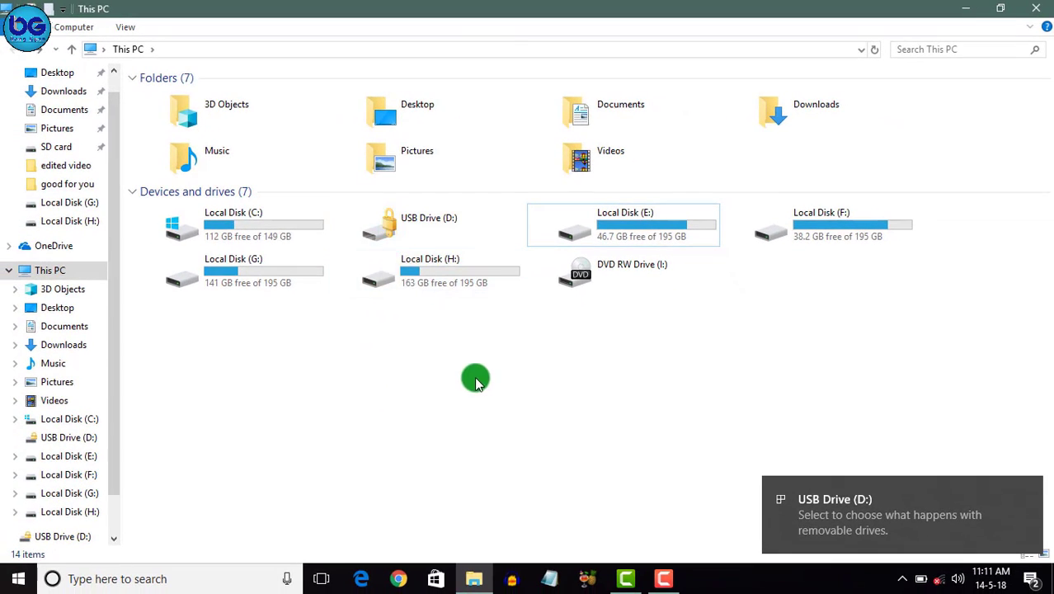
- Unlock the locked USB Drive (D:) by entering the BitLocker password
double_click(404, 233)
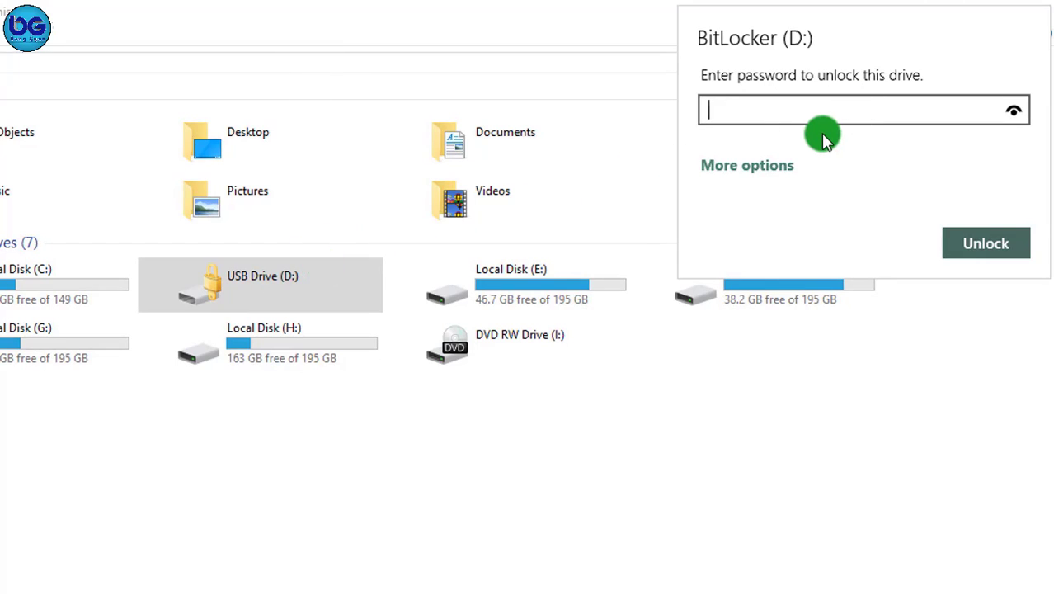
text(••••••••••)
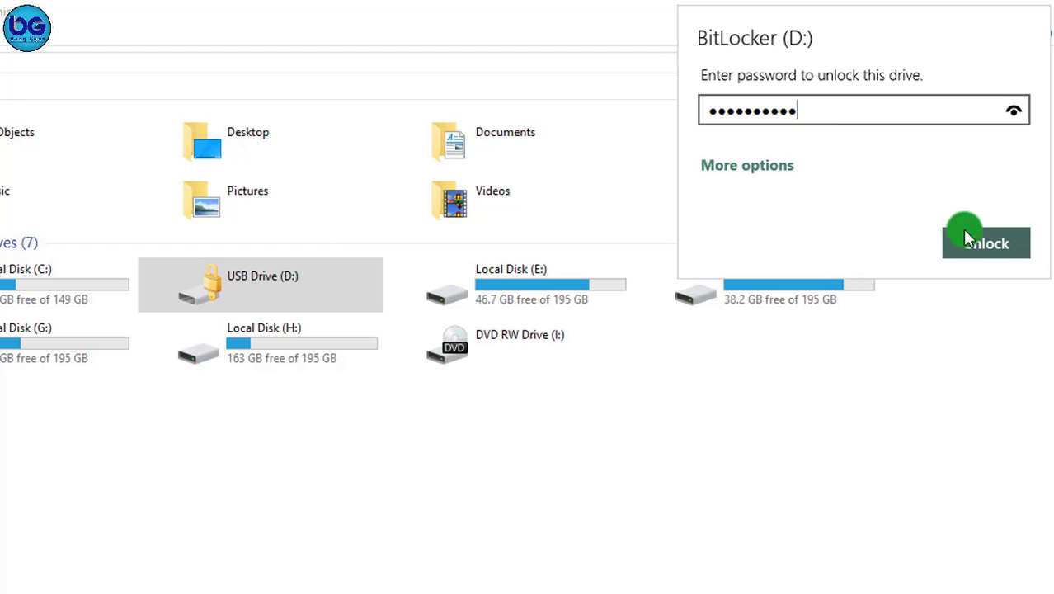
click(1008, 252)
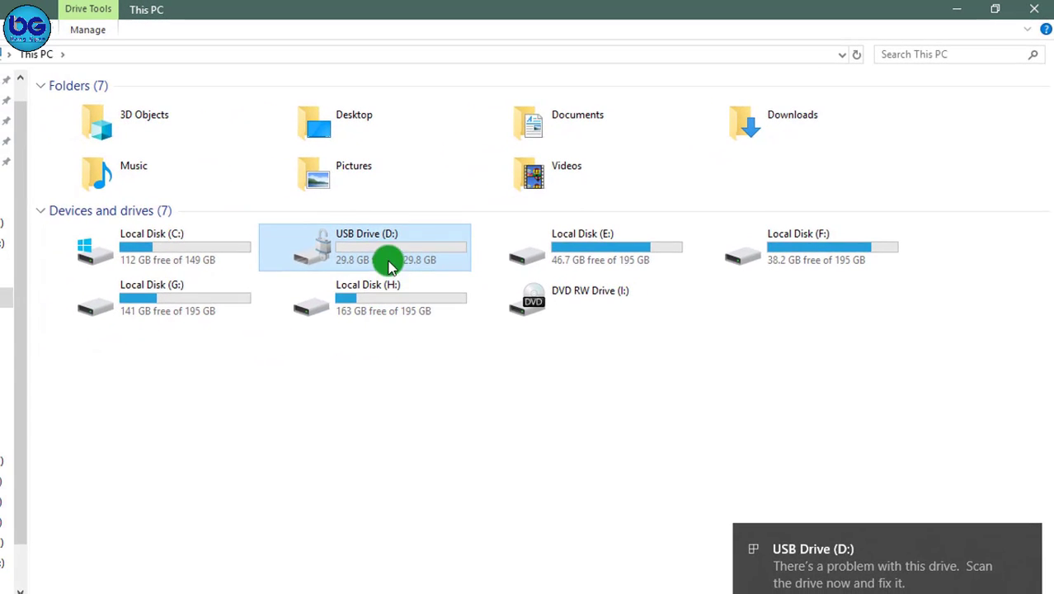
- Open the unlocked USB Drive (D:) to check its files, and go back to This PC
double_click(389, 267)
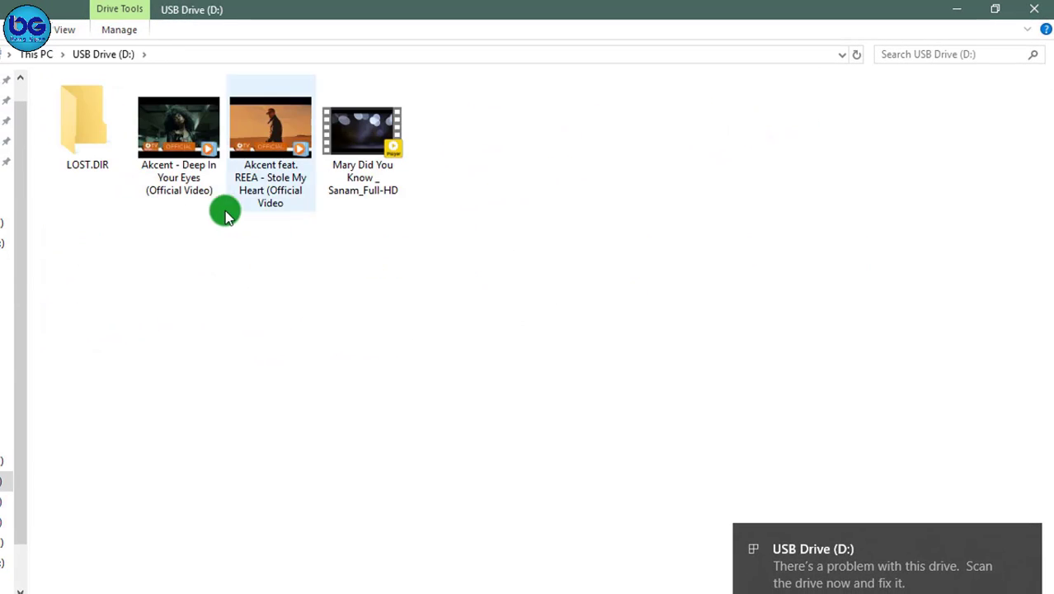
key(ctrl+a)
click(159, 245)
drag(158, 244, 457, 74)
click(114, 227)
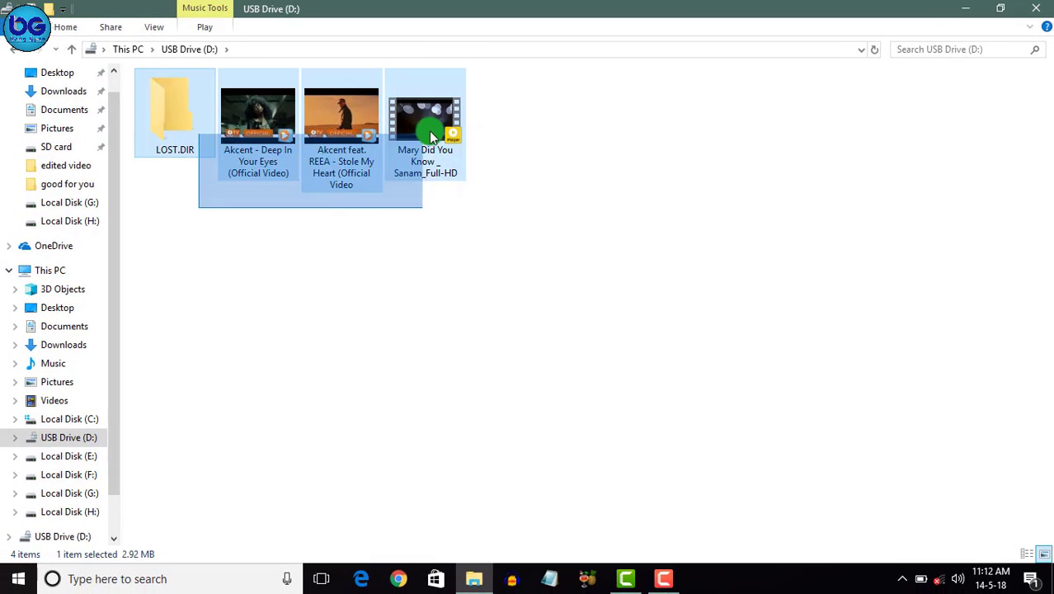
click(301, 221)
click(16, 60)
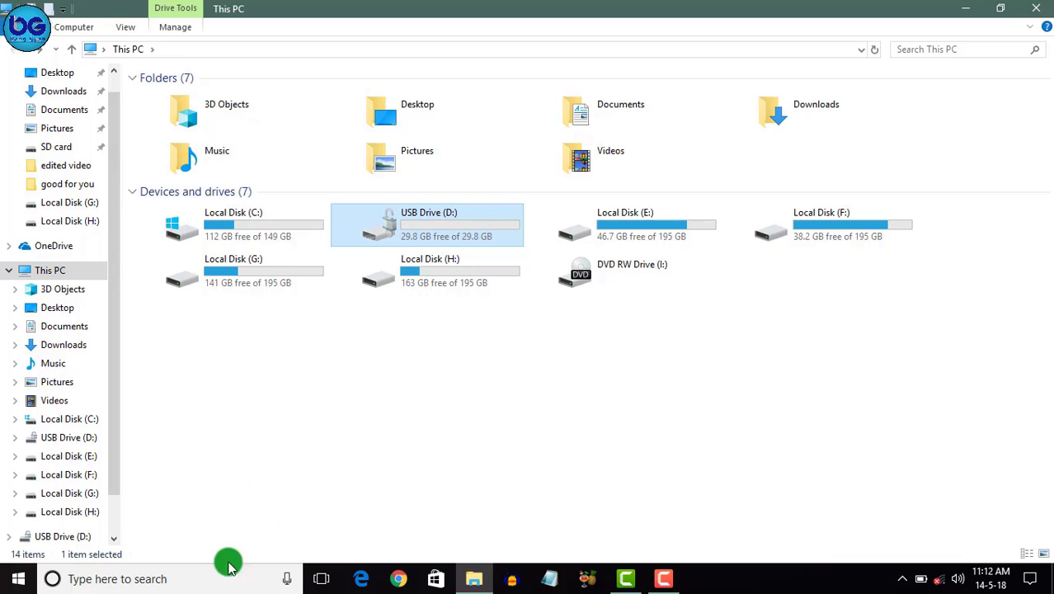
- Switch to Control Panel and open BitLocker Drive Encryption under System and Security
click(204, 577)
text(con)
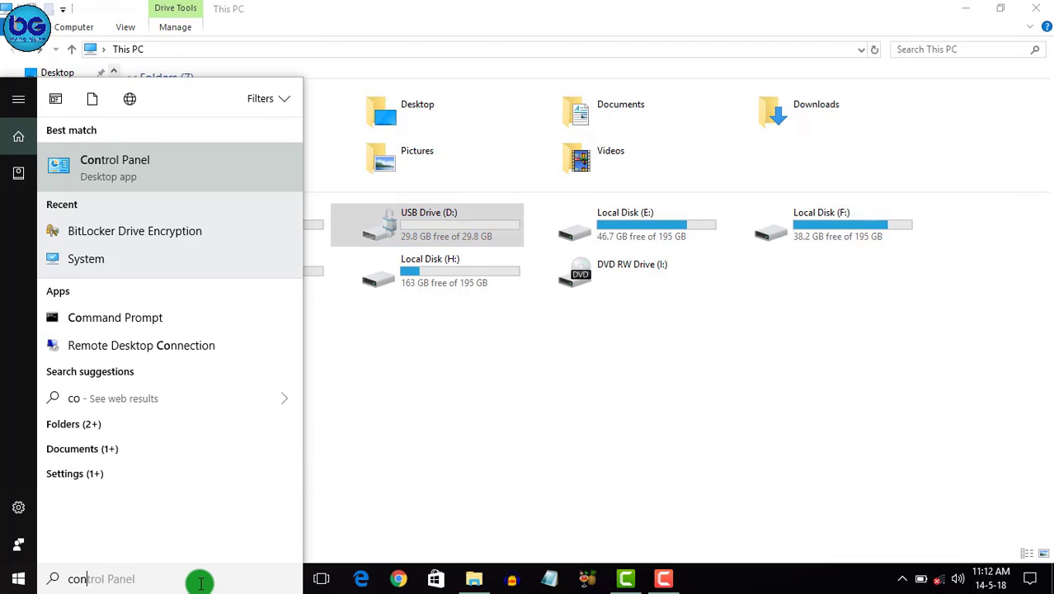
click(153, 169)
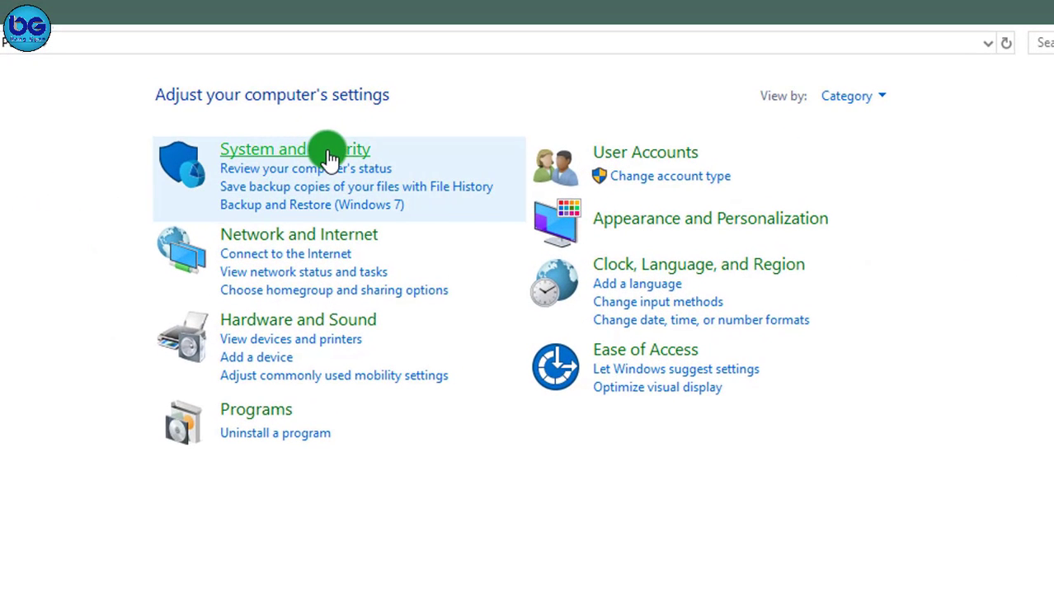
click(299, 160)
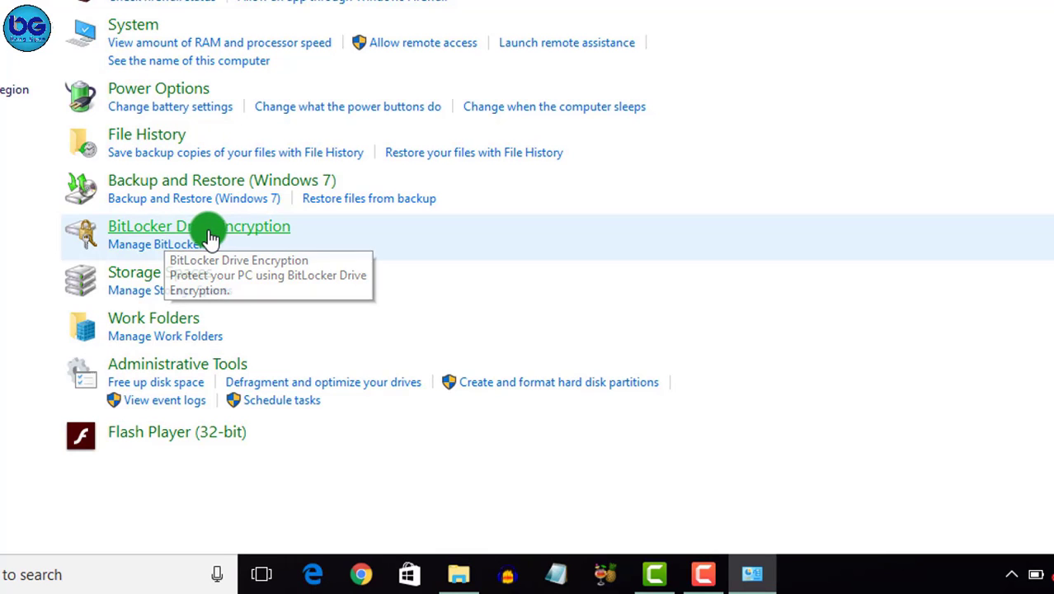
click(209, 230)
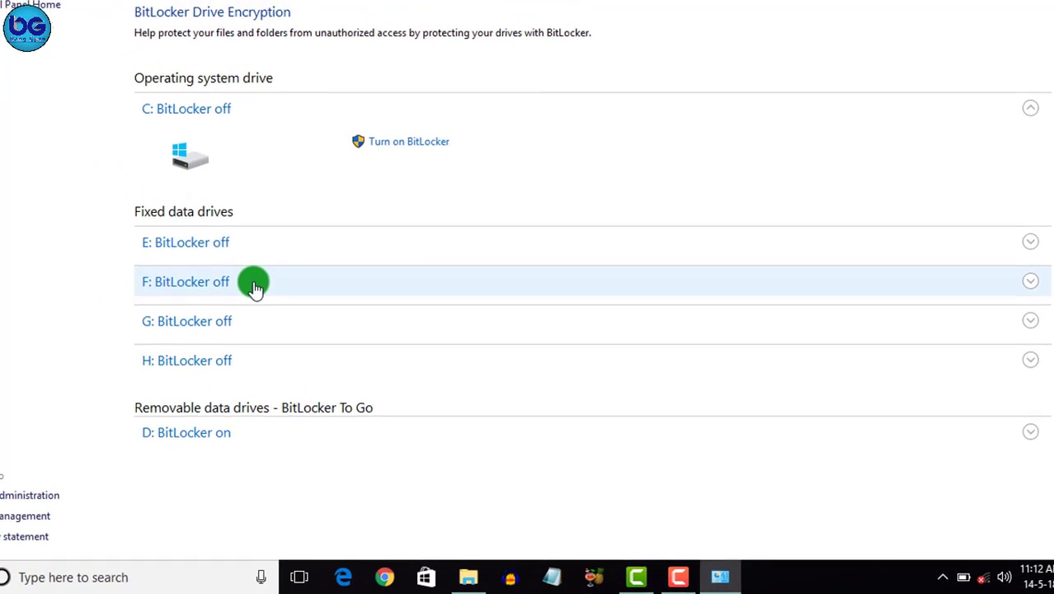
- Turn off BitLocker for removable drive D: and dismiss the message once decryption has finished
click(198, 435)
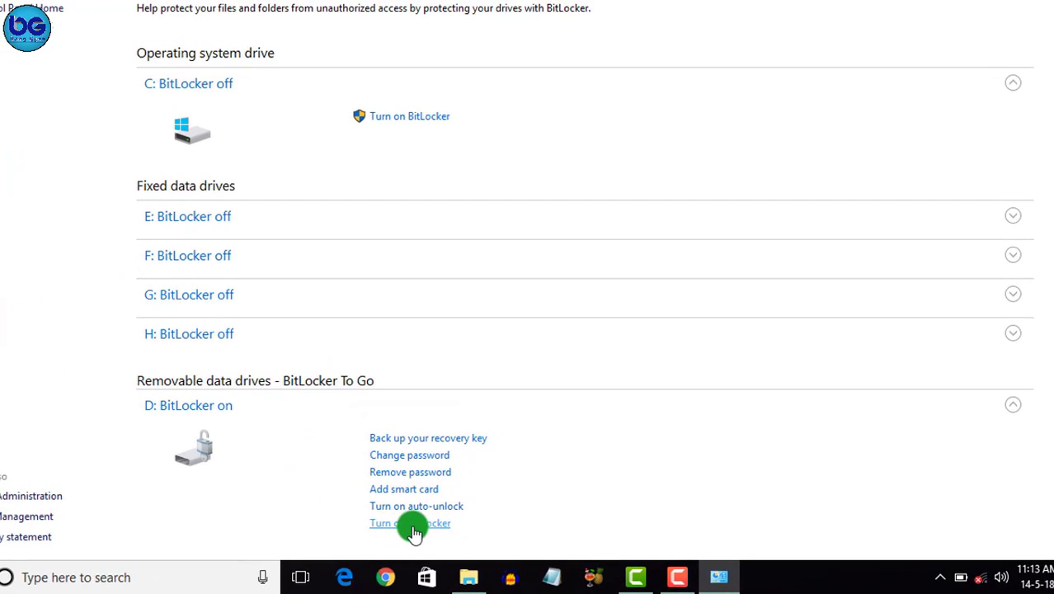
click(412, 526)
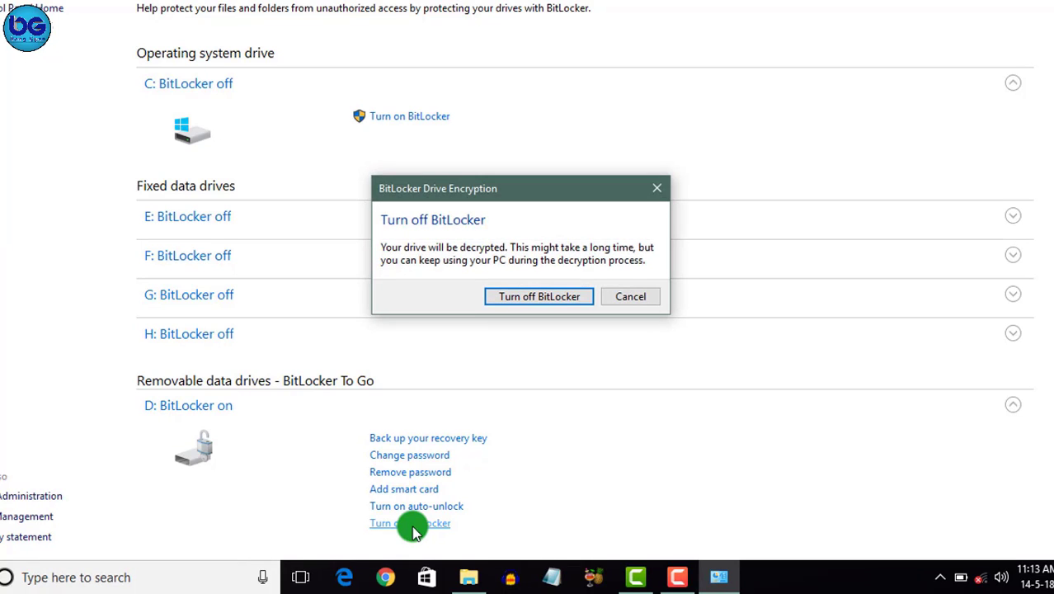
click(536, 299)
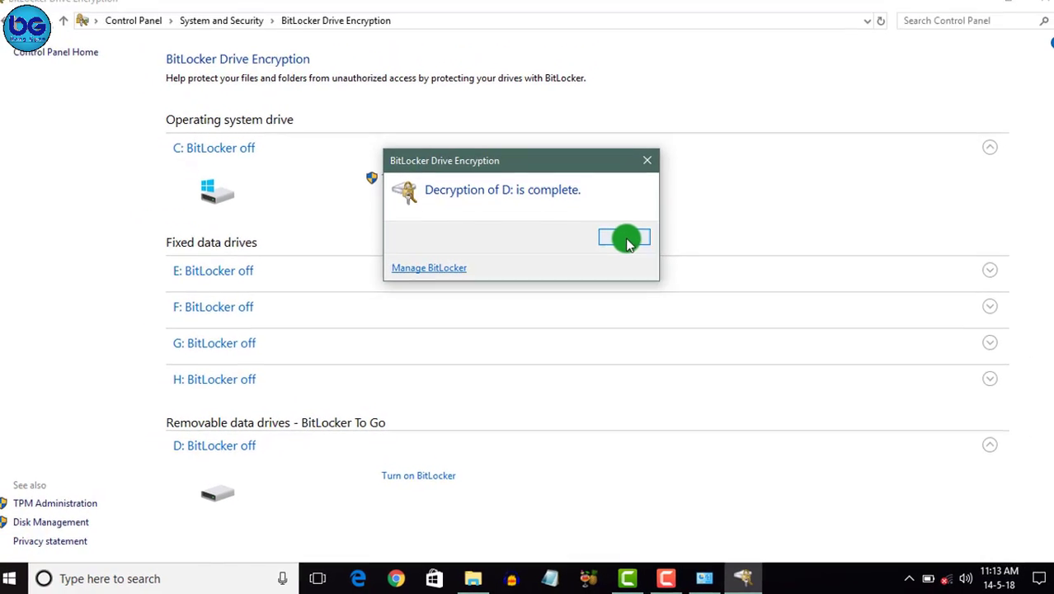
click(624, 238)
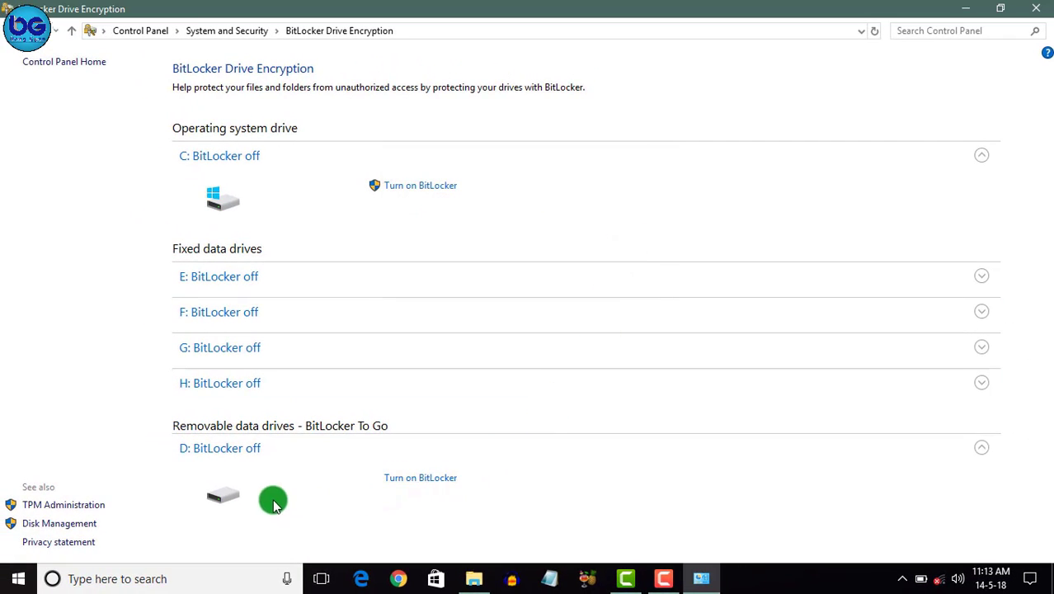
- Switch to File Explorer and eject the decrypted USB Drive (D:) from This PC
click(473, 578)
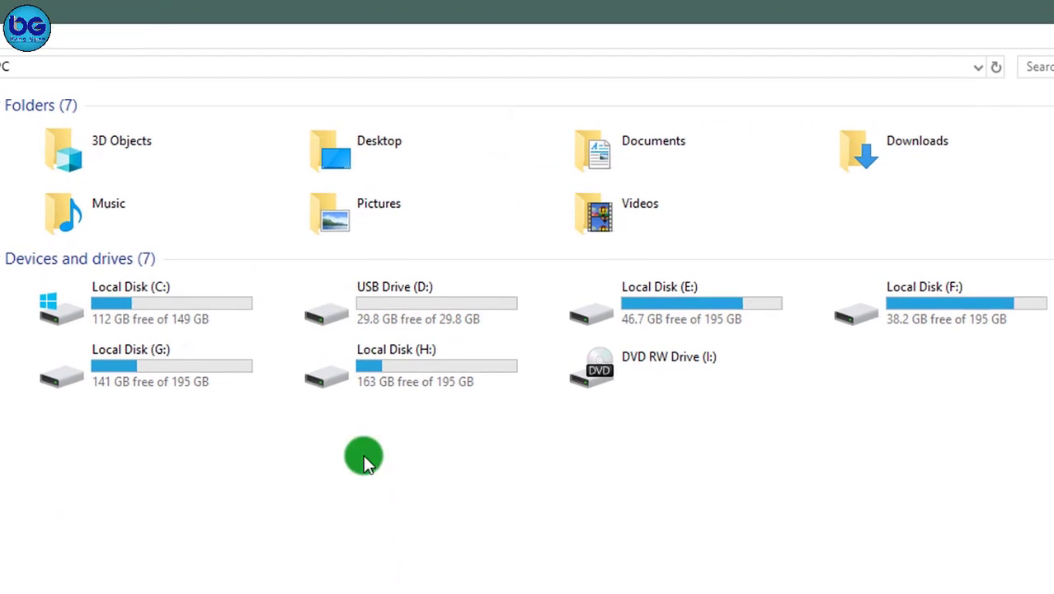
mouse_move(421, 314)
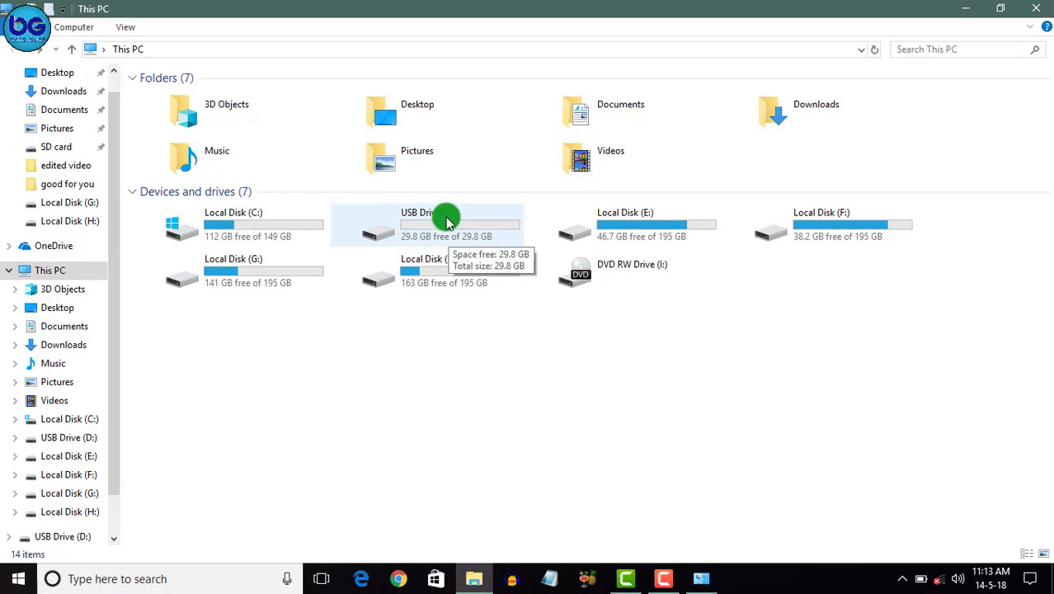
right_click(471, 241)
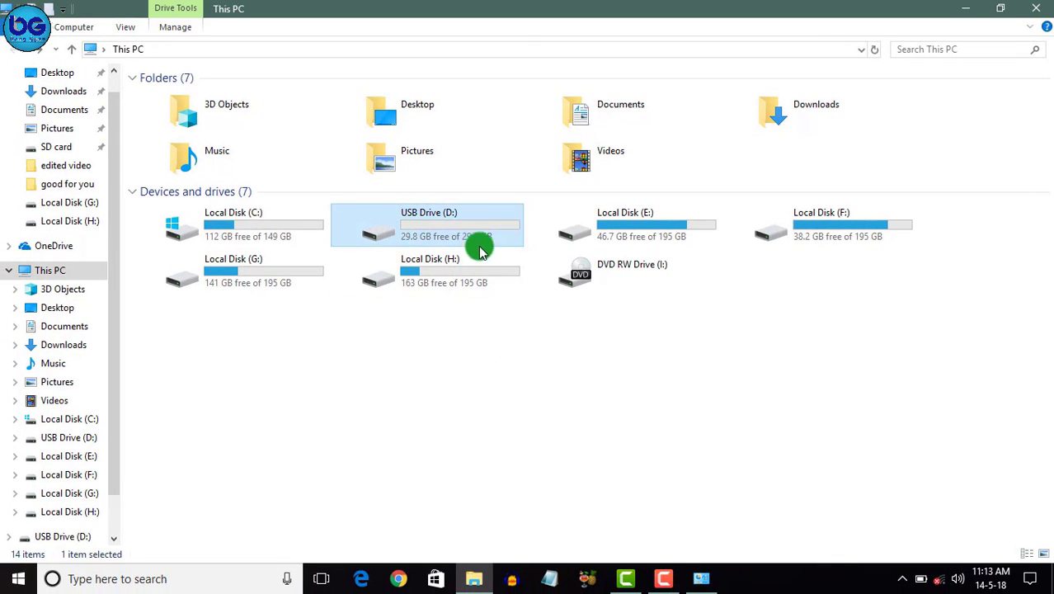
click(533, 449)
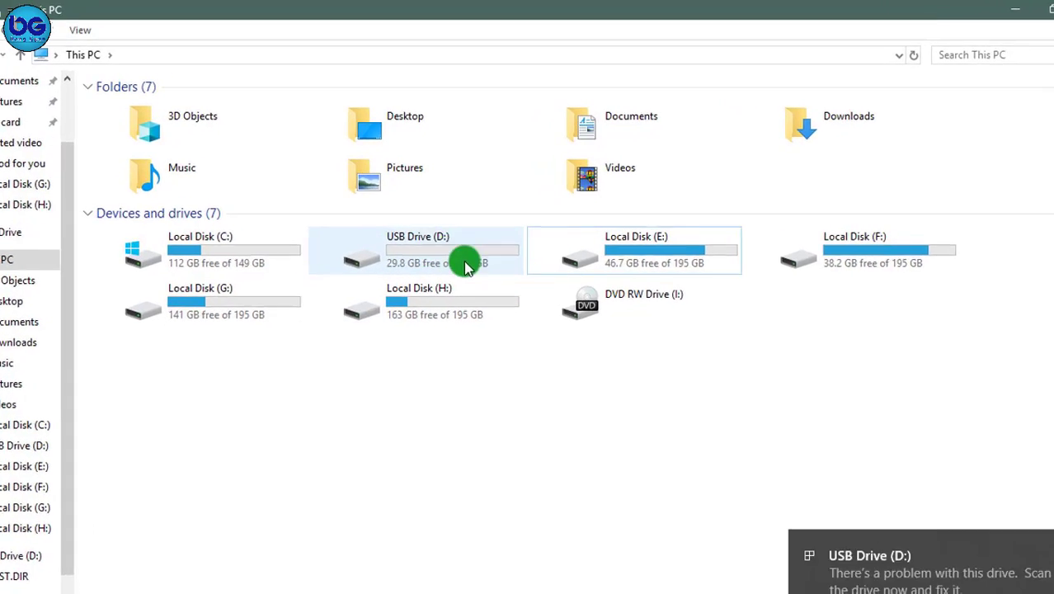
- Open the reconnected USB Drive (D:) twice to check access to its files, returning to This PC each time
click(407, 264)
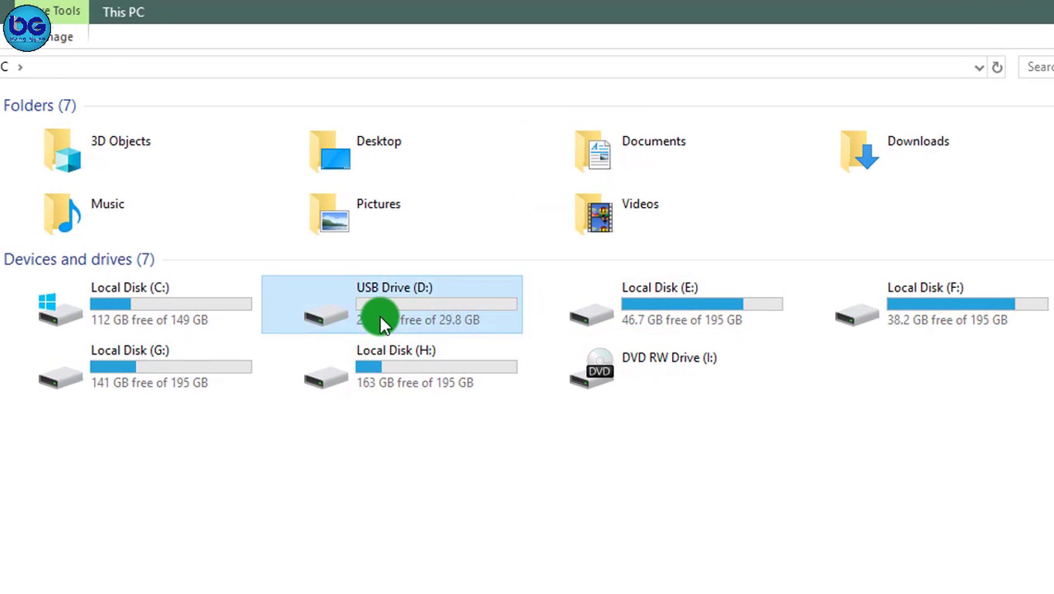
double_click(379, 315)
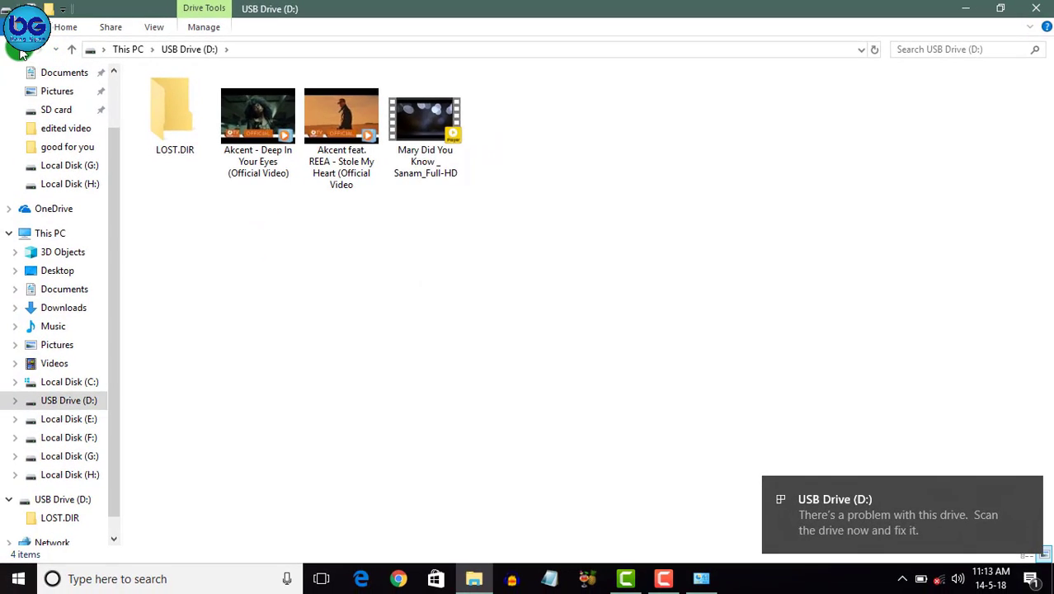
click(23, 51)
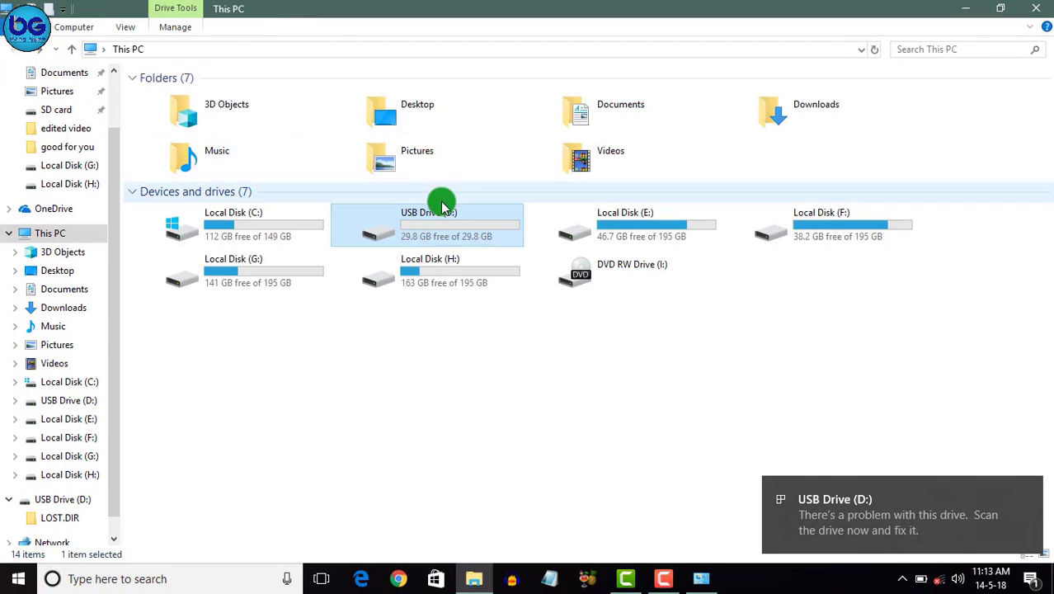
double_click(437, 223)
click(17, 51)
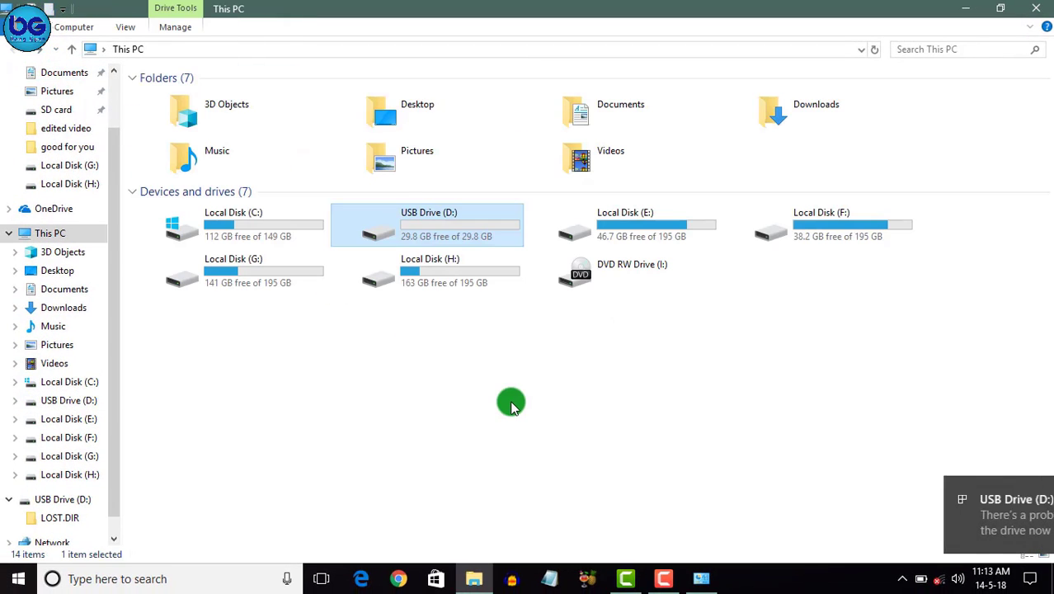